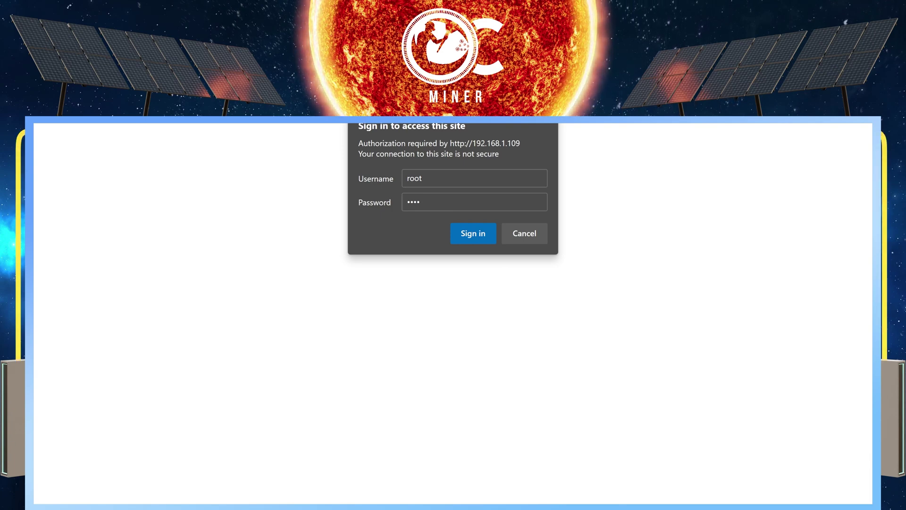
# - Submit the admin credentials to sign in to the miner at 192.168.1.109
pyautogui.press('Return')
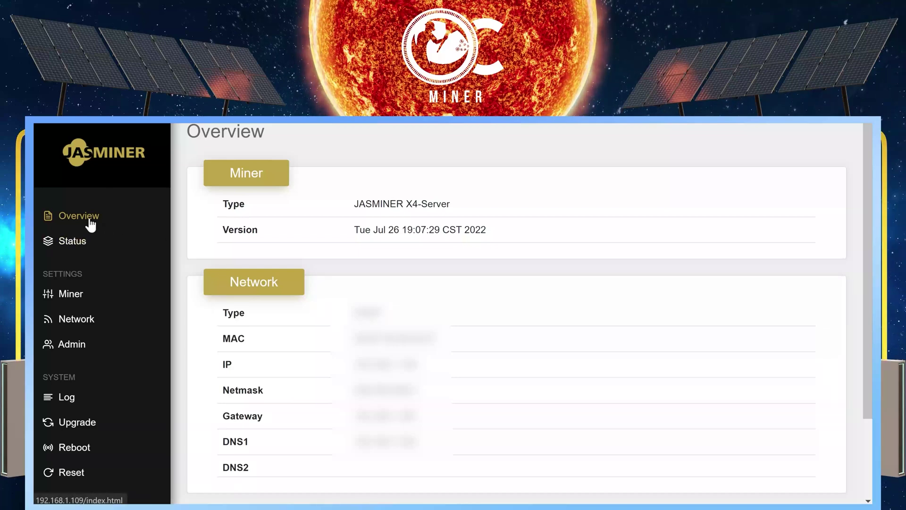
# - Go to the Miner settings and scroll down to the pool fields
pyautogui.click(65, 296)
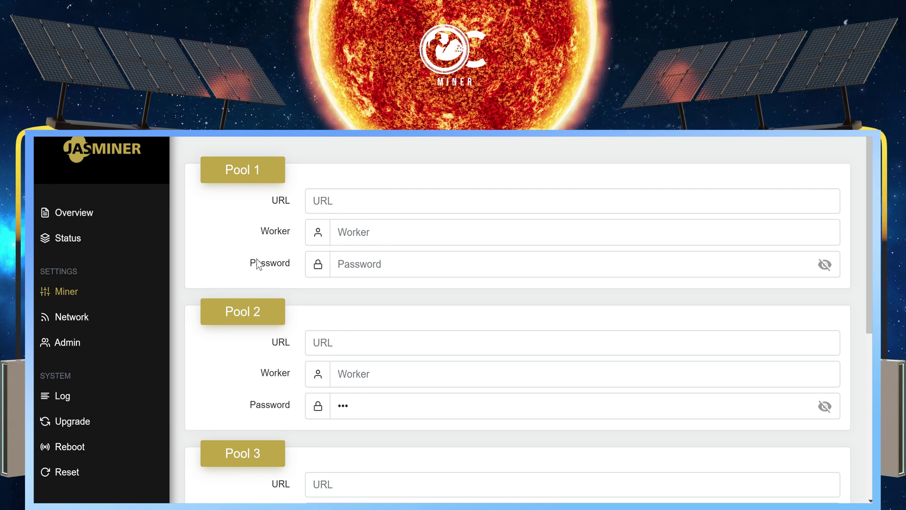
pyautogui.scroll(-4, 260, 265)
pyautogui.scroll(-2, 259, 264)
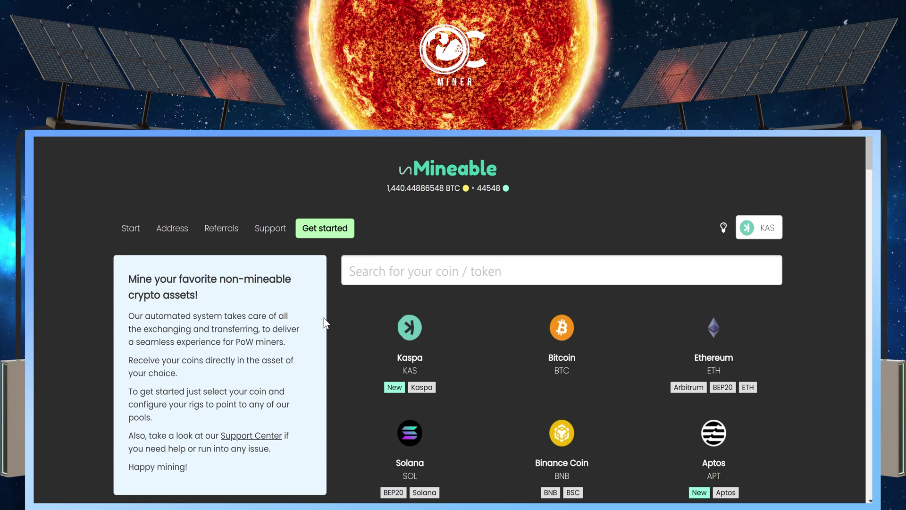
# - Search unMineable for KAS and bring up Kaspa's Etchash server etchash.unmineable.com with its ports
pyautogui.click(349, 270)
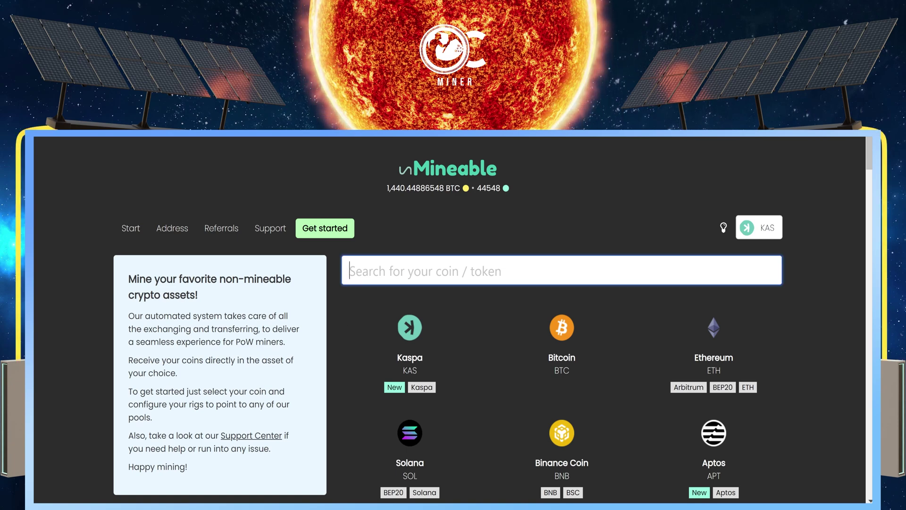
pyautogui.write('KASPA')
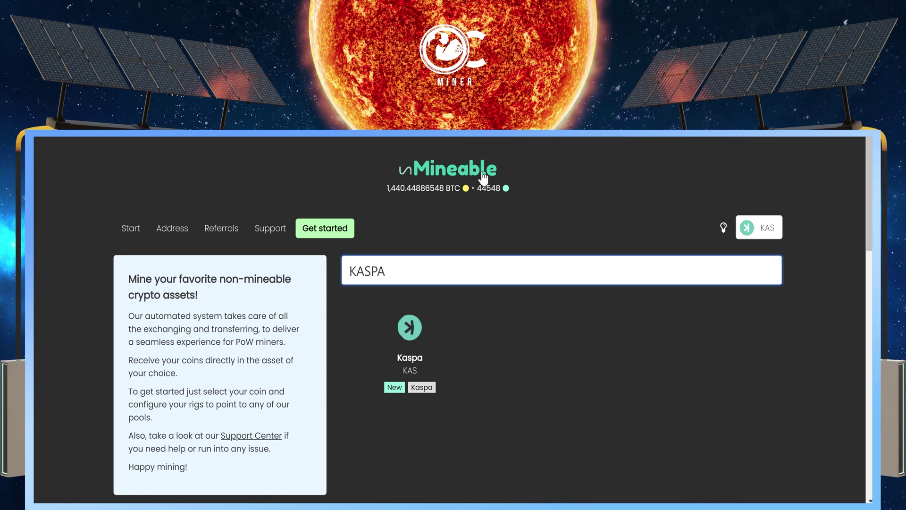
pyautogui.click(409, 331)
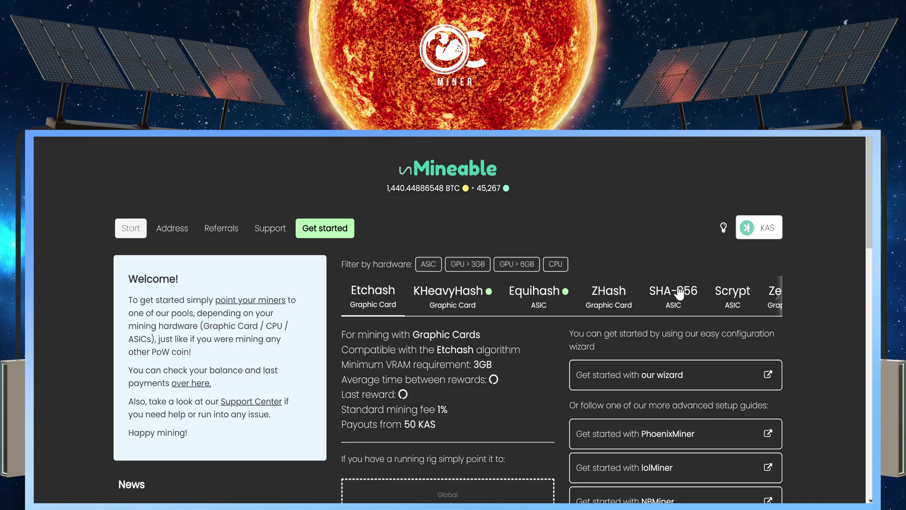
pyautogui.hscroll(1, 656, 303)
pyautogui.hscroll(-1, 361, 309)
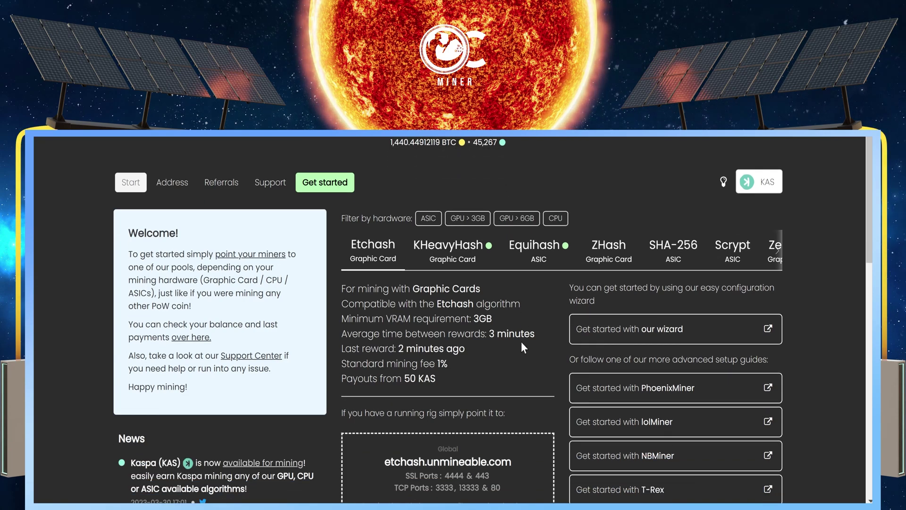
pyautogui.scroll(-3, 523, 342)
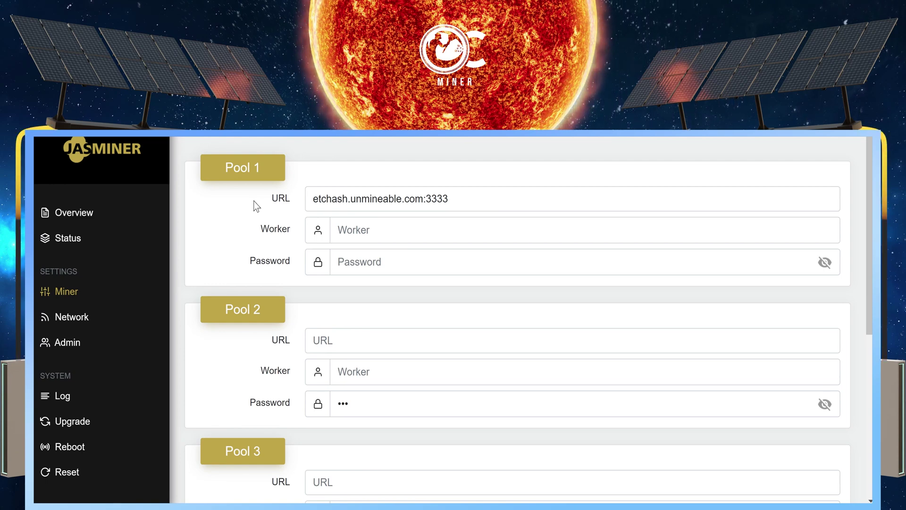
# - Enter etchash.unmineable.com:3333 as the Pool 1 URL in the Miner settings
pyautogui.moveTo(254, 200); pyautogui.dragTo(258, 252)
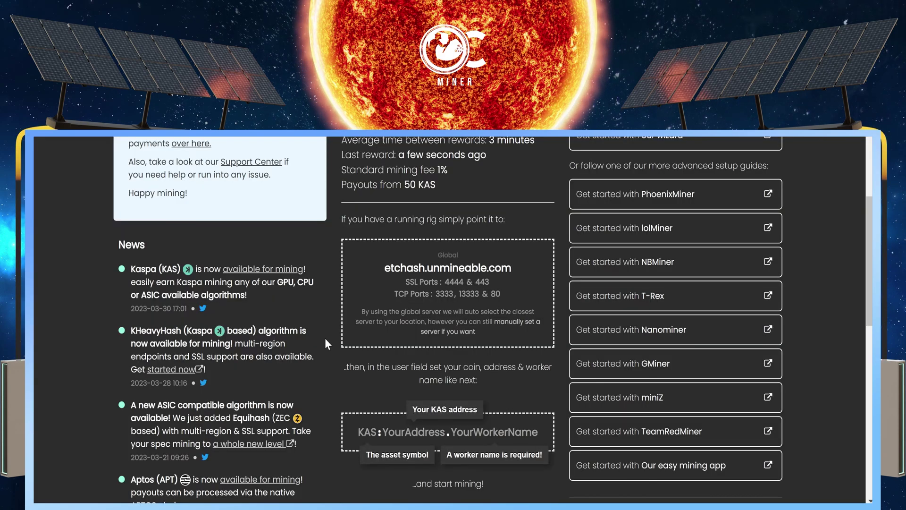
# - Highlight the KAS:YourAddress.YourWorkerName user format example on the Kaspa page
pyautogui.moveTo(356, 431); pyautogui.dragTo(537, 427)
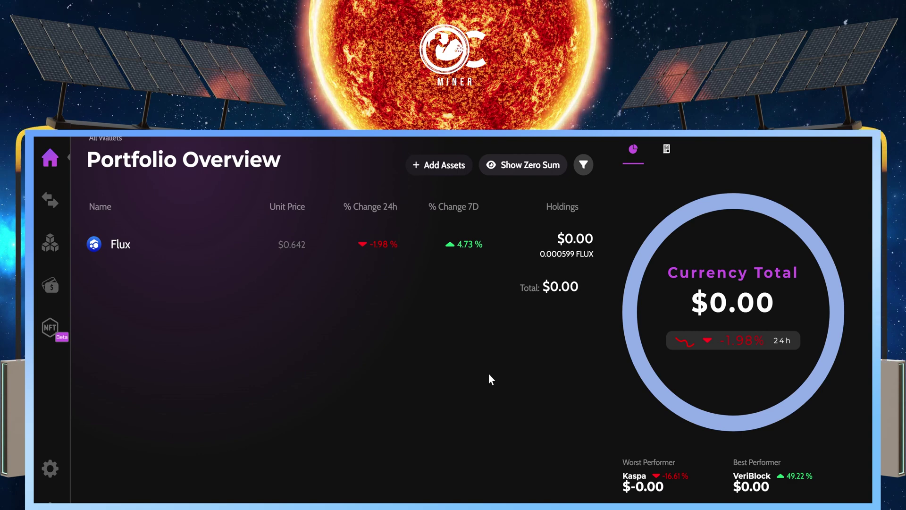
# - Show zero-balance coins and copy the Mining wallet's Kaspa receive address
pyautogui.click(520, 170)
pyautogui.scroll(-6, 366, 313)
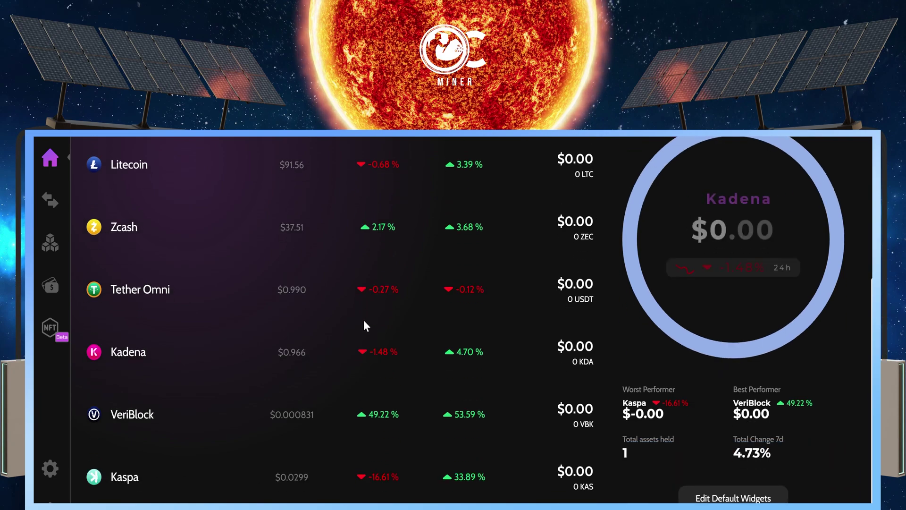
pyautogui.click(130, 476)
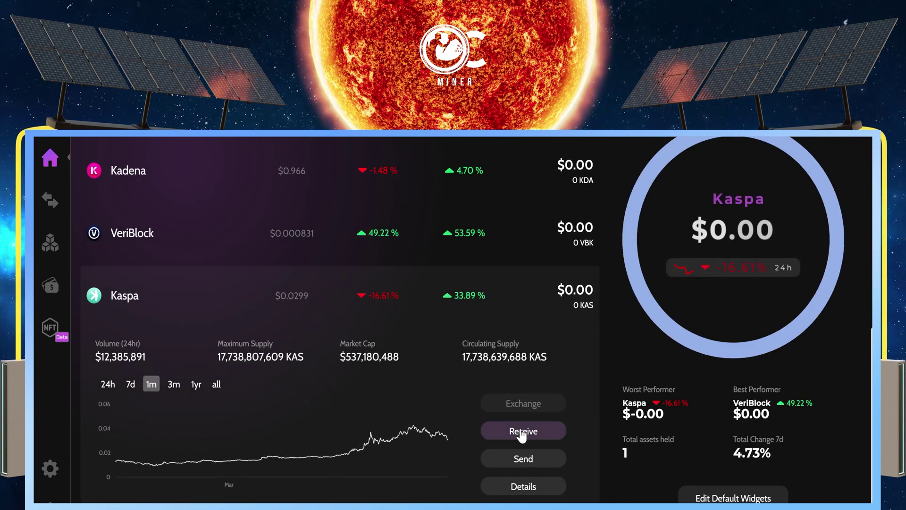
pyautogui.click(523, 430)
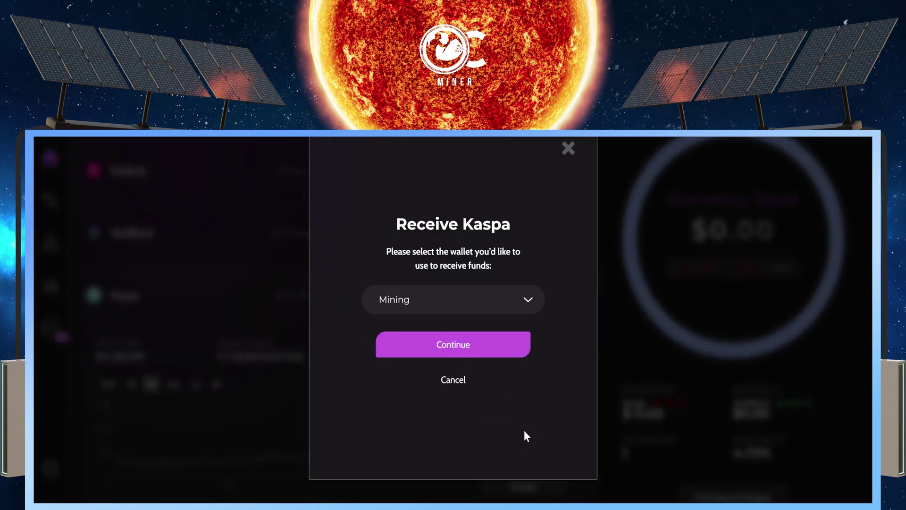
pyautogui.click(420, 302)
pyautogui.click(407, 387)
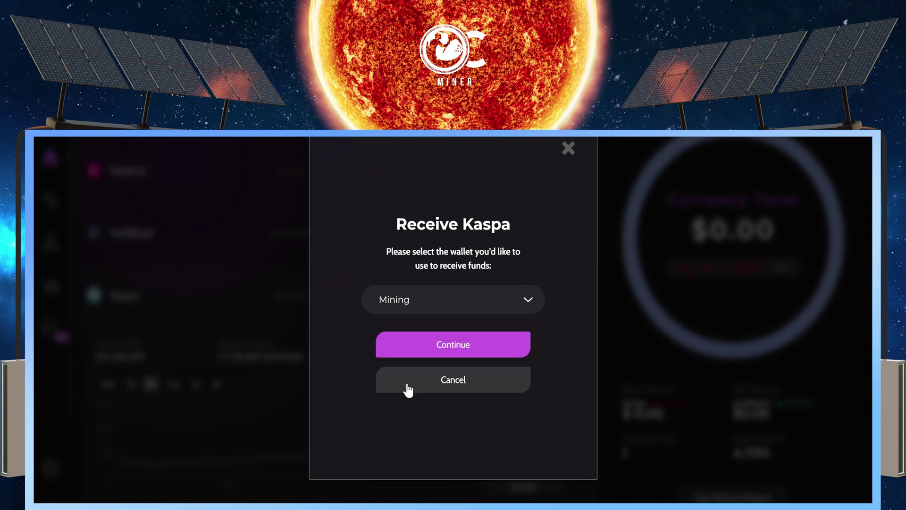
pyautogui.click(455, 343)
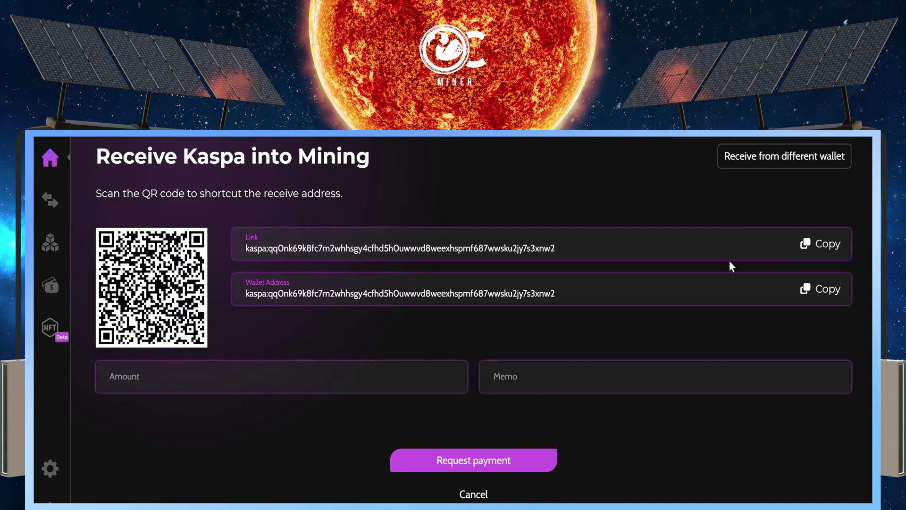
pyautogui.click(821, 244)
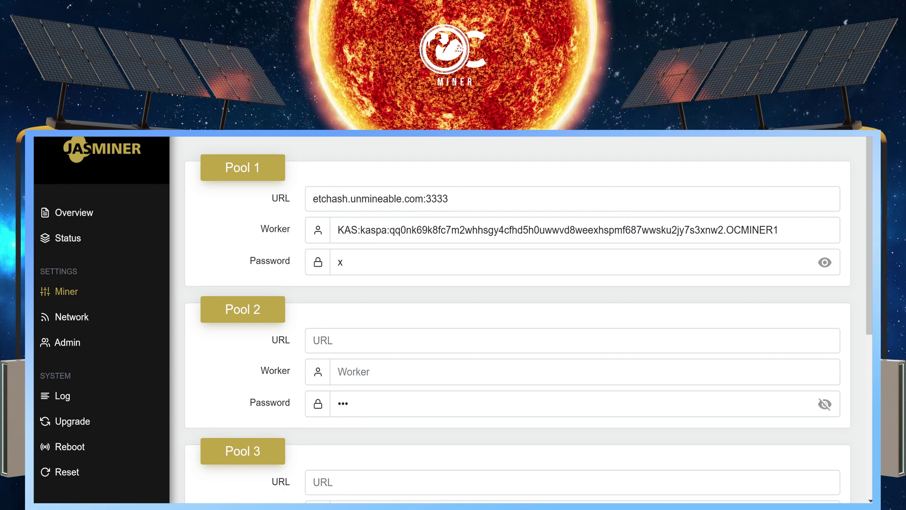
# - Keep coin ETC and frequency 225MHZ, then save Pool 1's settings with UPDATE
pyautogui.scroll(-5, 200, 252)
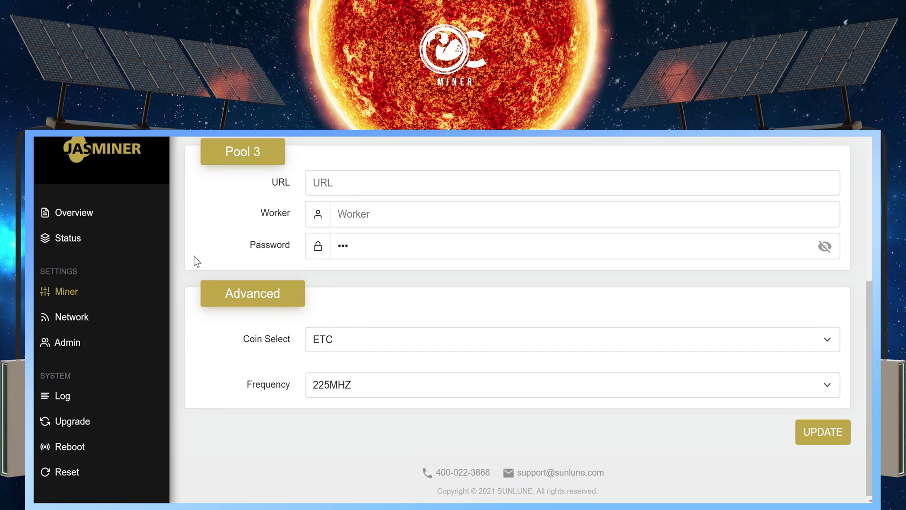
pyautogui.click(330, 339)
pyautogui.click(324, 374)
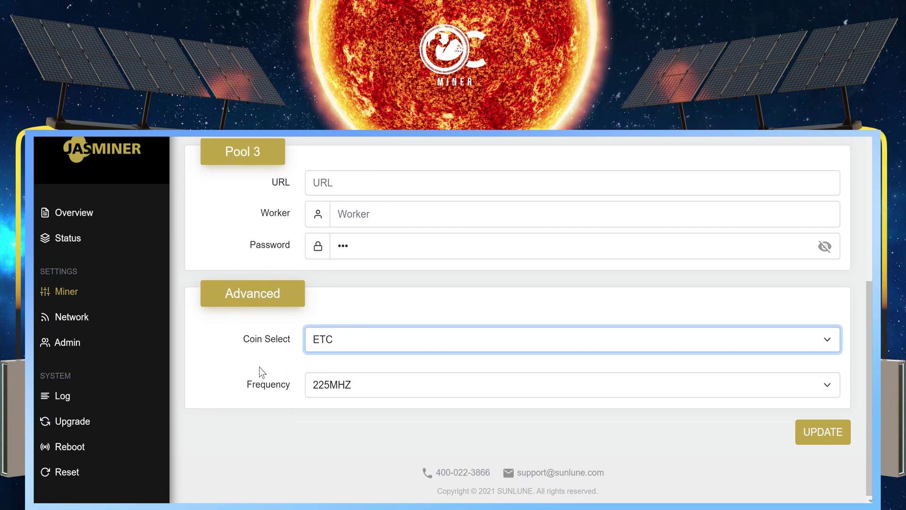
pyautogui.click(316, 392)
pyautogui.click(319, 416)
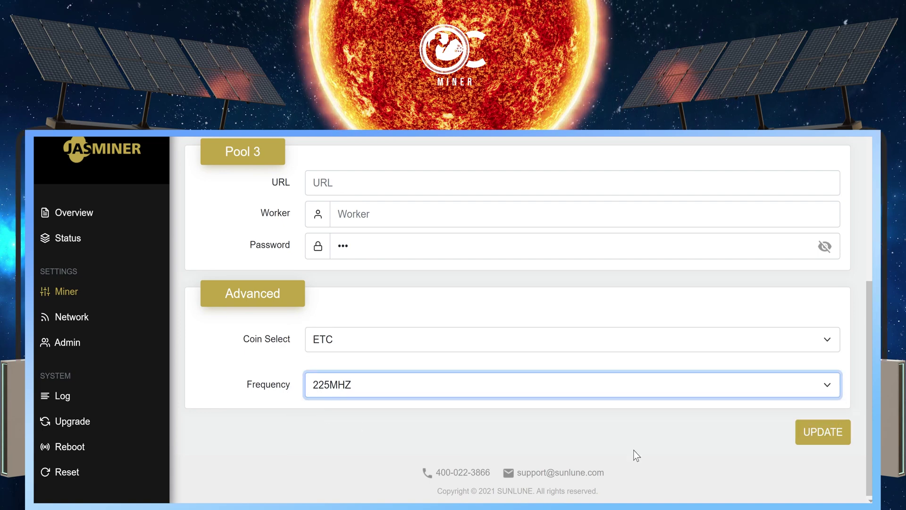
pyautogui.click(821, 434)
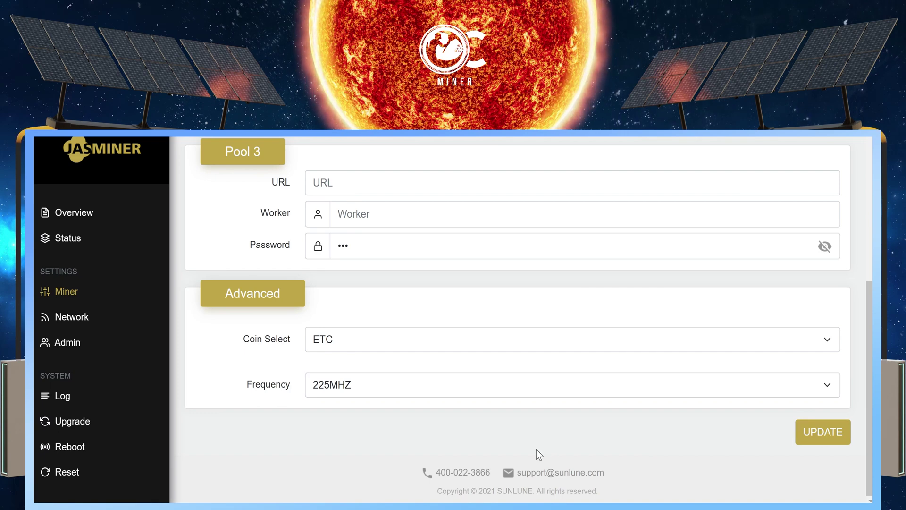
pyautogui.click(68, 240)
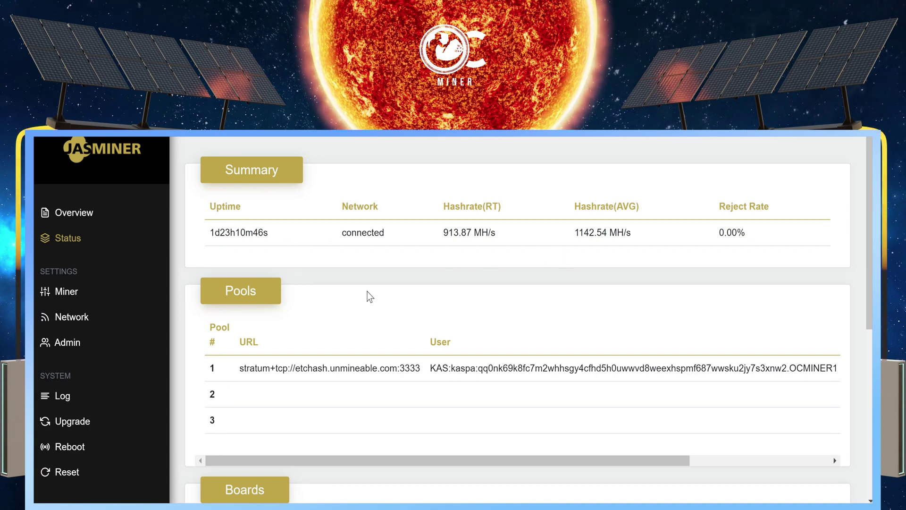
pyautogui.scroll(-1, 369, 293)
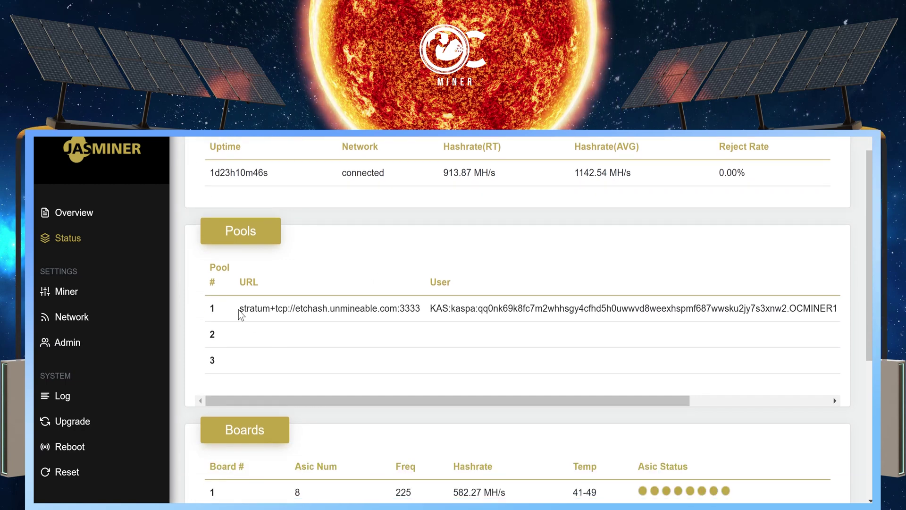
pyautogui.moveTo(404, 400); pyautogui.dragTo(644, 395)
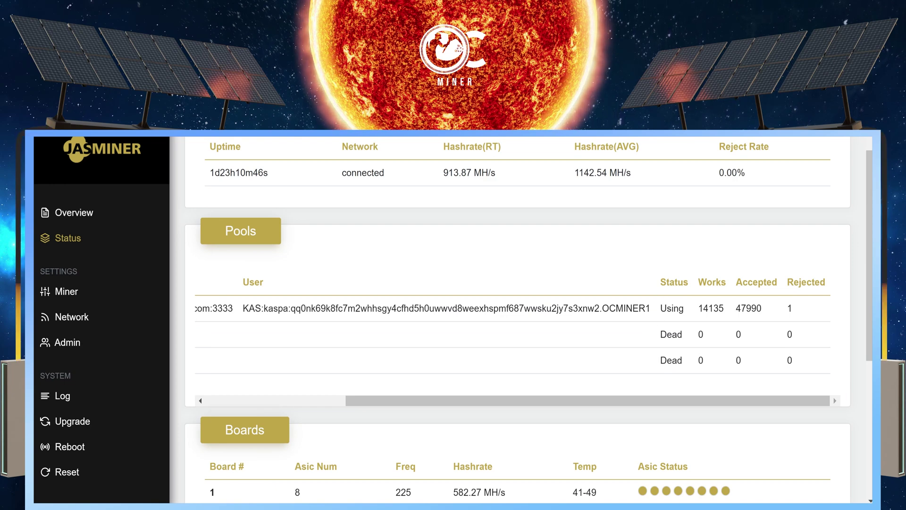
pyautogui.scroll(-5, 519, 249)
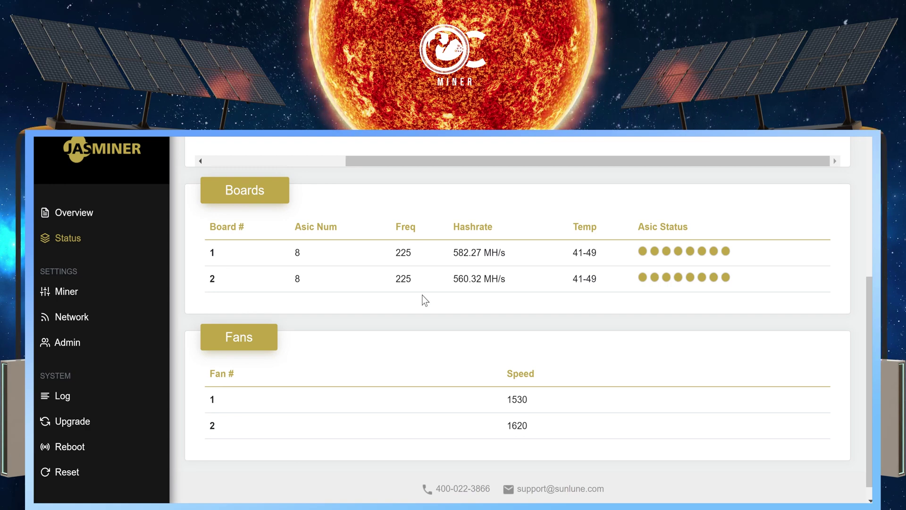
pyautogui.scroll(6, 422, 295)
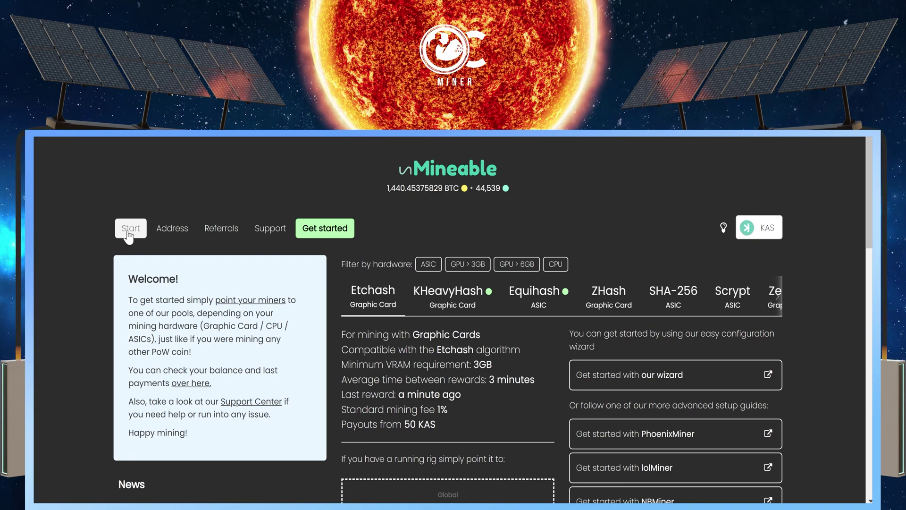
# - Look up the saved Kaspa address on unMineable's Address tab
pyautogui.click(174, 233)
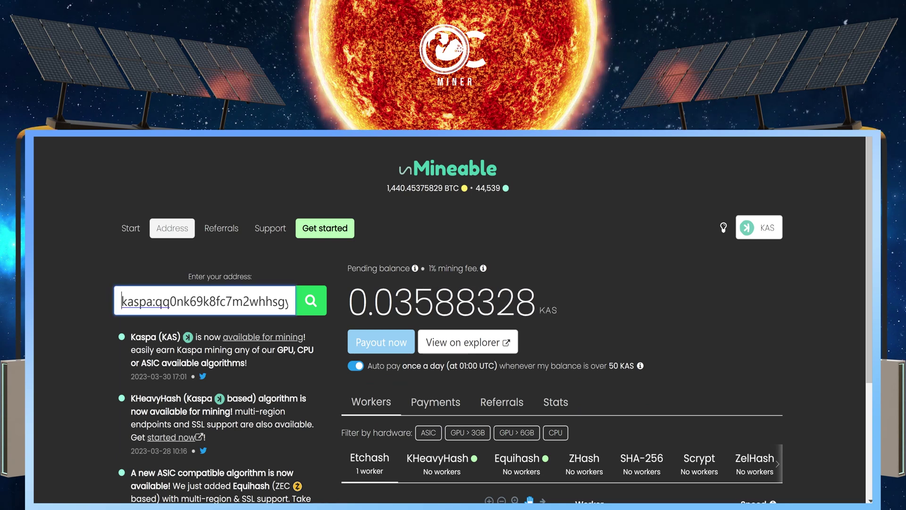
pyautogui.moveTo(122, 301); pyautogui.dragTo(290, 301)
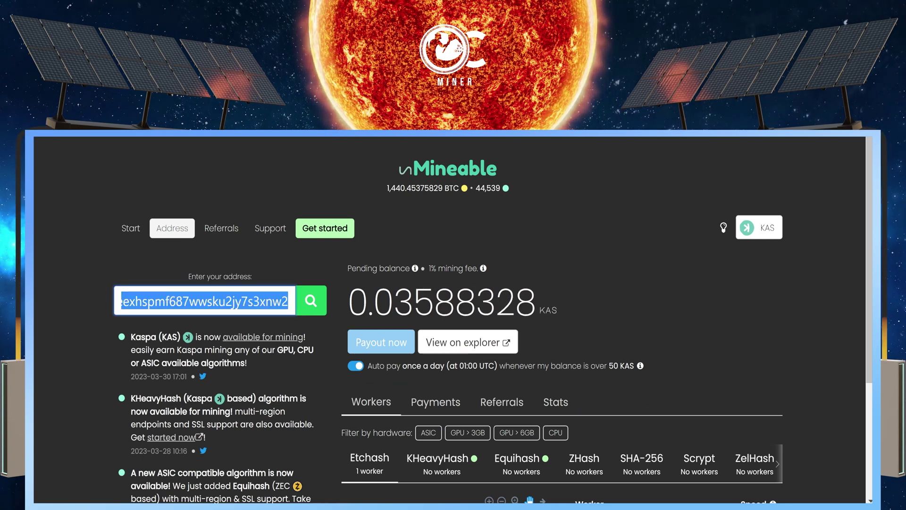
pyautogui.click(310, 301)
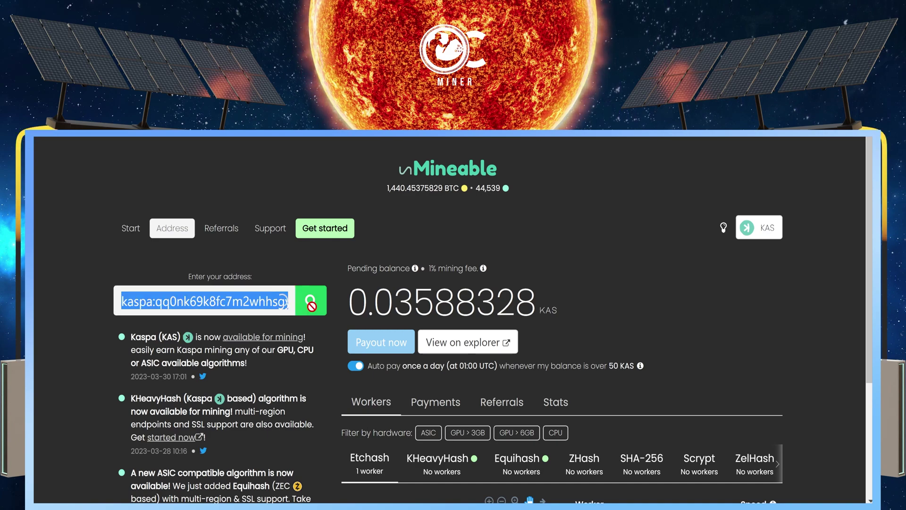
# - Review the 0.03588328 KAS pending balance and OCMINER1 hashing at 119 Mh/s
pyautogui.scroll(-3, 747, 304)
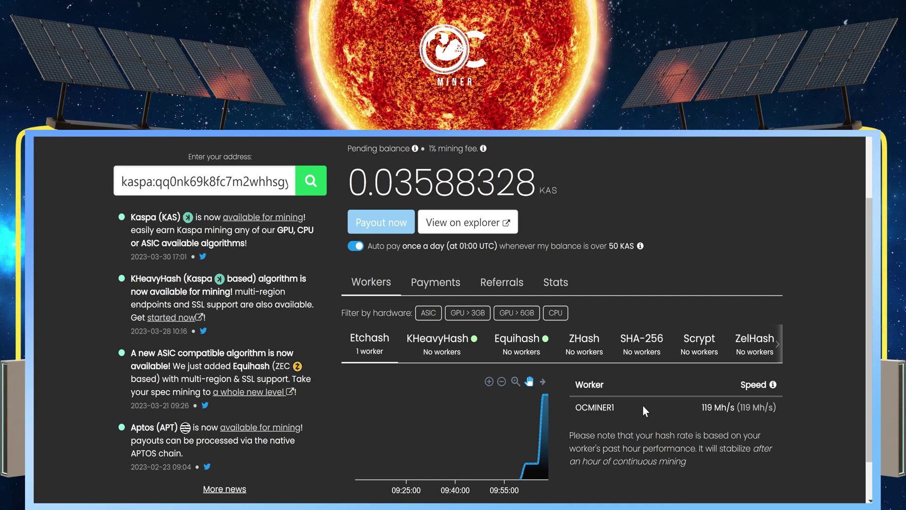
pyautogui.scroll(3, 593, 321)
pyautogui.moveTo(368, 302); pyautogui.dragTo(477, 302)
pyautogui.moveTo(348, 302); pyautogui.dragTo(516, 302)
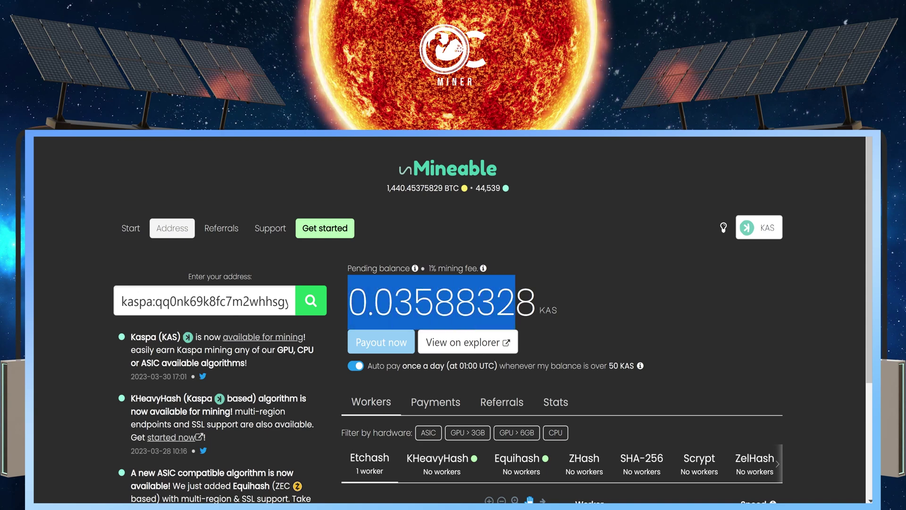
pyautogui.scroll(-1, 625, 321)
pyautogui.click(626, 321)
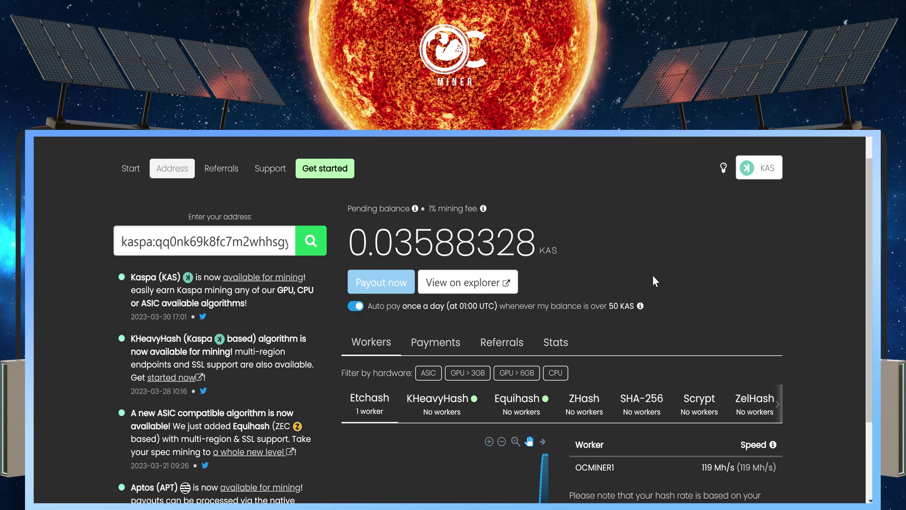
# - Reveal the account's referral code on the Referrals tab and copy it
pyautogui.click(494, 347)
pyautogui.scroll(-2, 356, 368)
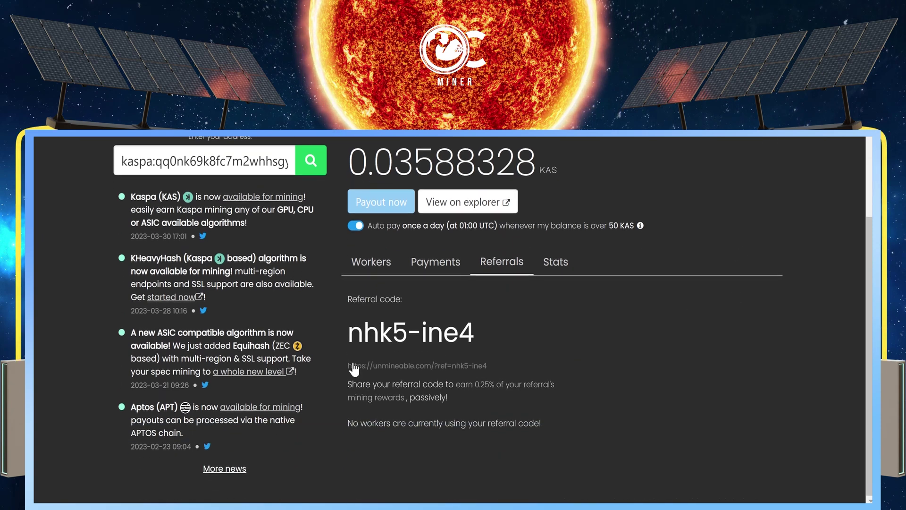
pyautogui.moveTo(349, 338); pyautogui.dragTo(467, 338)
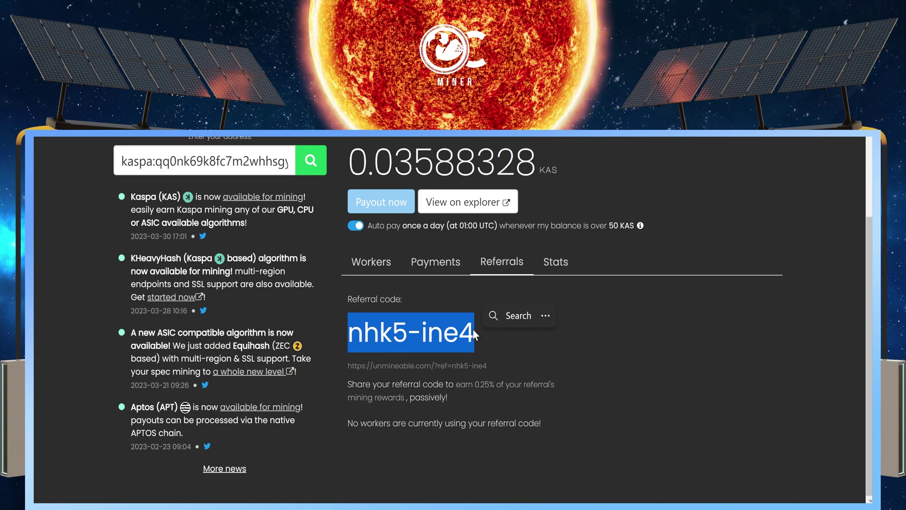
pyautogui.click(738, 426)
pyautogui.scroll(2, 738, 427)
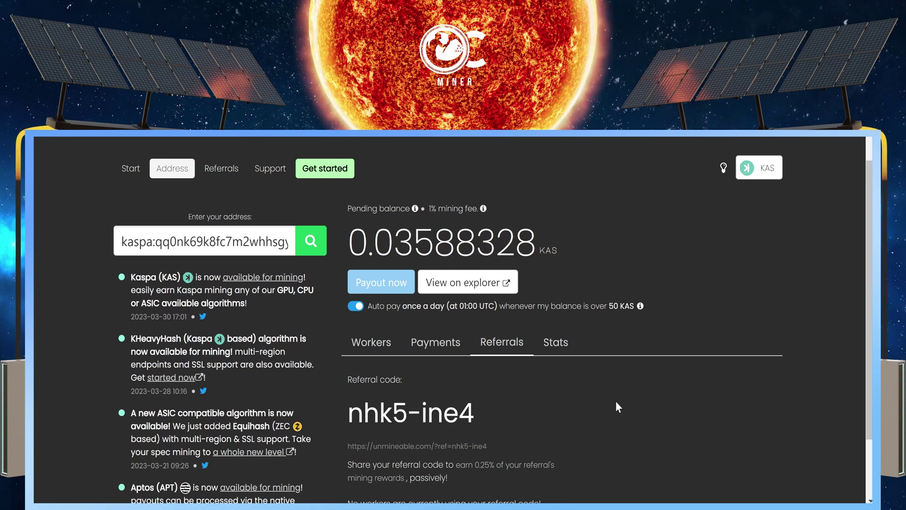
pyautogui.click(445, 423)
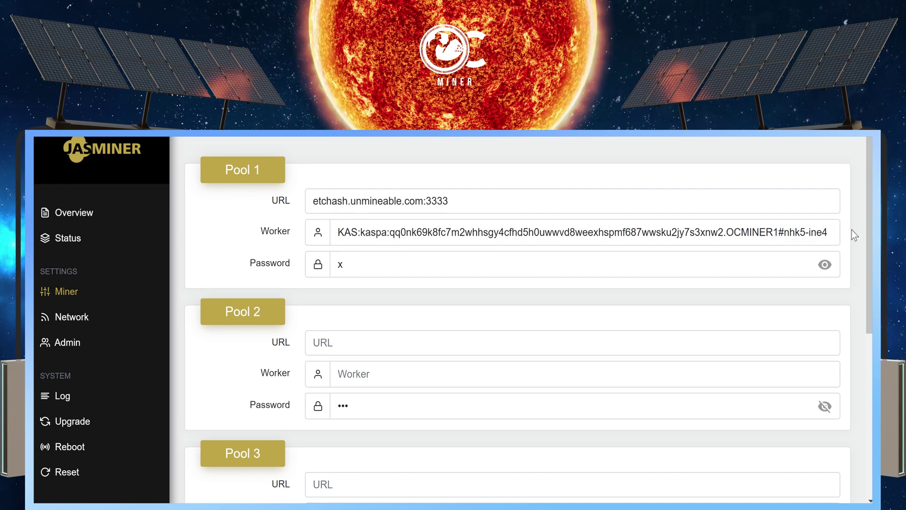
# - Save Pool 1's worker with the referral code appended after OCMINER1 via UPDATE
pyautogui.scroll(-5, 861, 358)
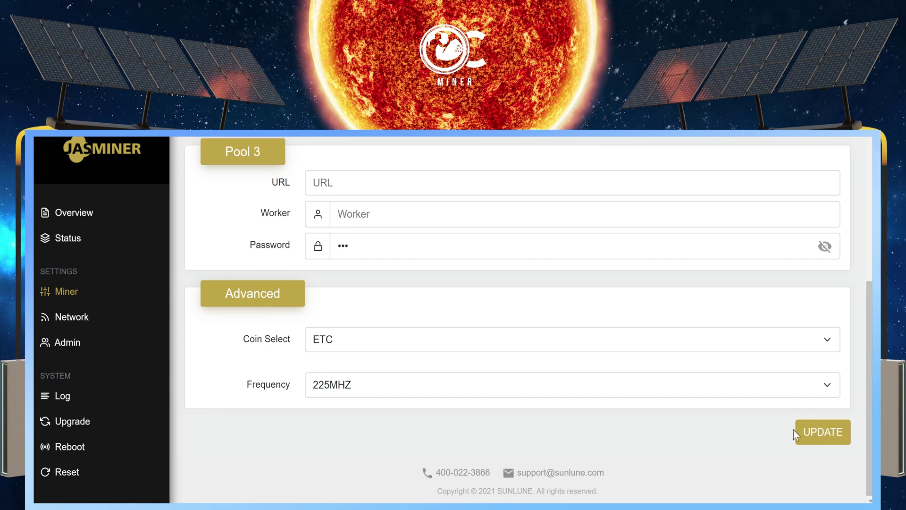
pyautogui.click(823, 426)
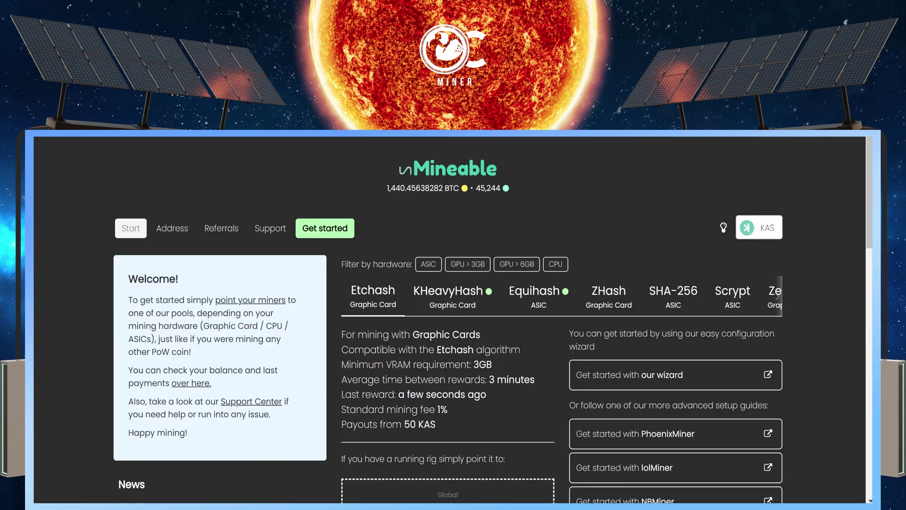
# - Look up the saved Kaspa address on unMineable to load its balance and workers
pyautogui.click(168, 229)
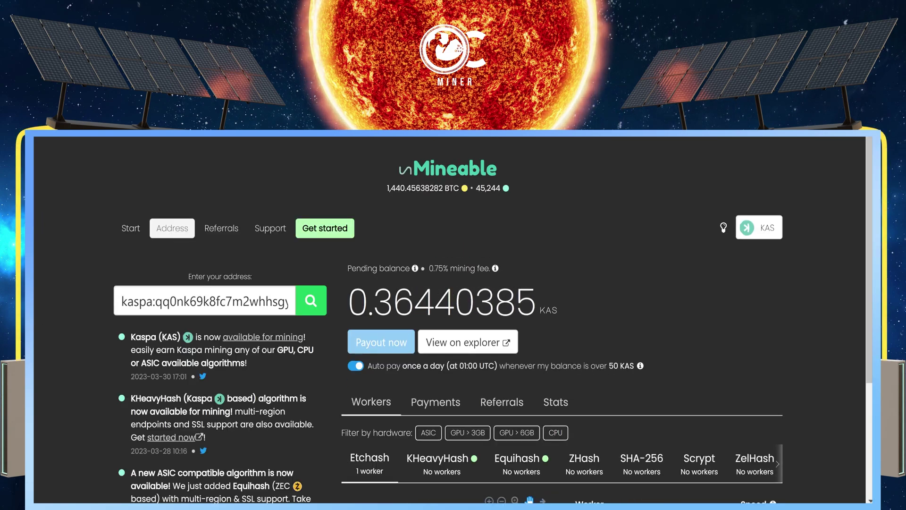
pyautogui.moveTo(189, 301); pyautogui.dragTo(102, 304)
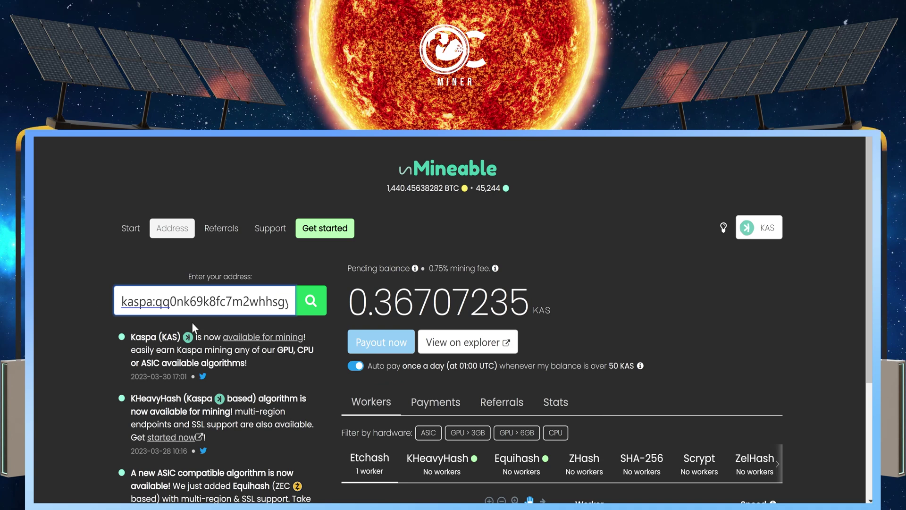
pyautogui.click(310, 307)
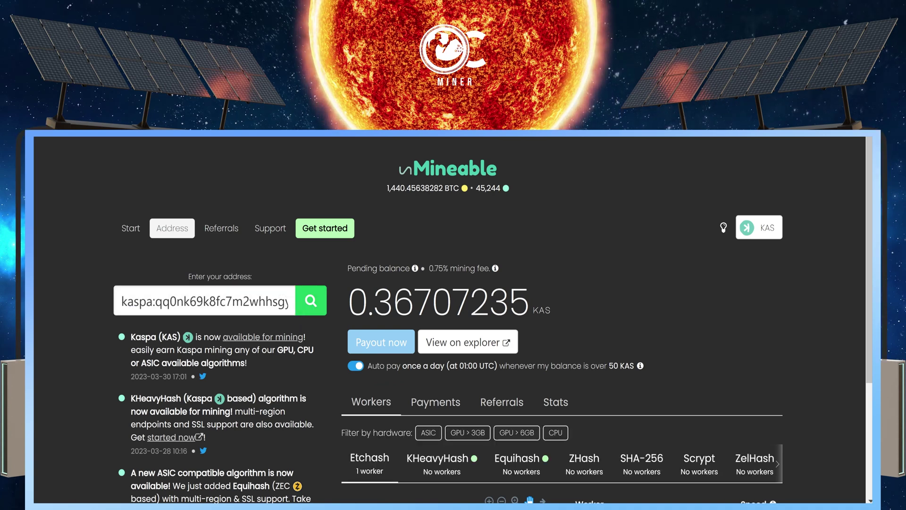
# - Point out the reduced 0.75% mining fee on the address dashboard
pyautogui.moveTo(429, 269); pyautogui.dragTo(438, 269)
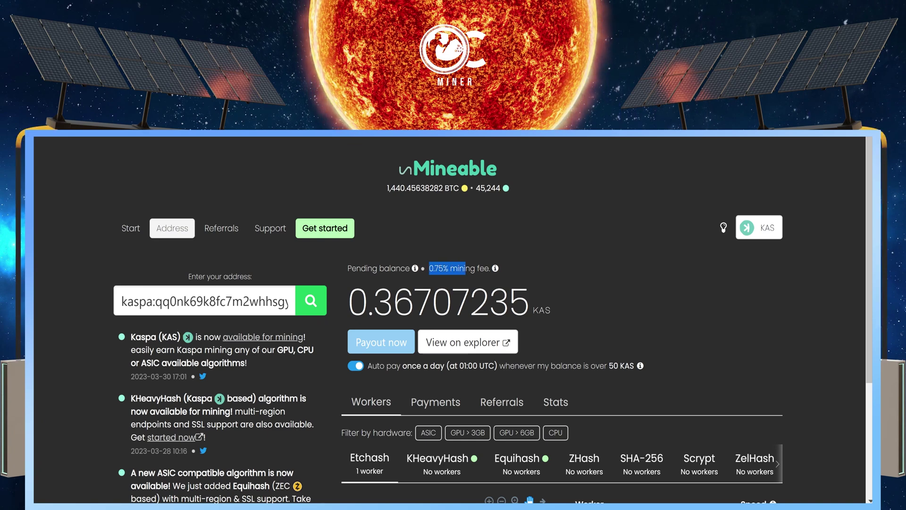
pyautogui.moveTo(465, 269); pyautogui.dragTo(493, 269)
pyautogui.click(664, 274)
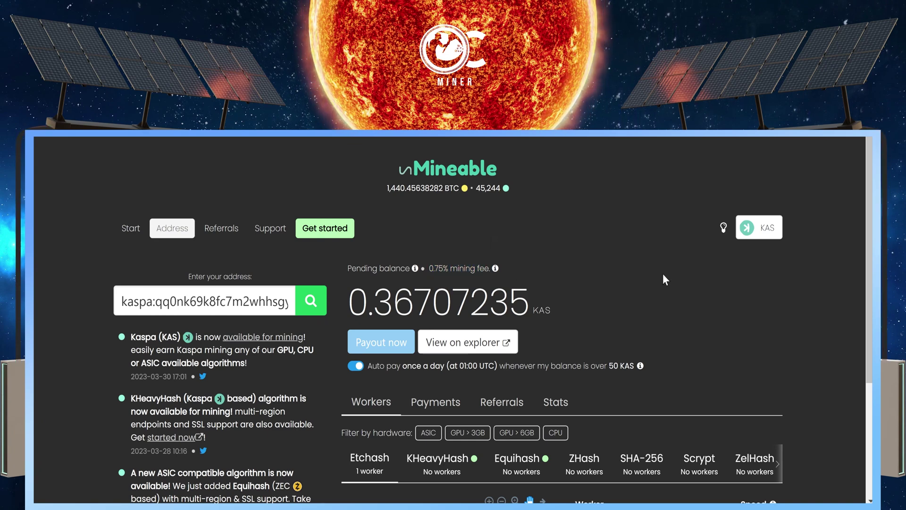
# - Show worker OCMINER1, tagged with the referral code, mining at 400 Mh/s
pyautogui.scroll(-3, 663, 279)
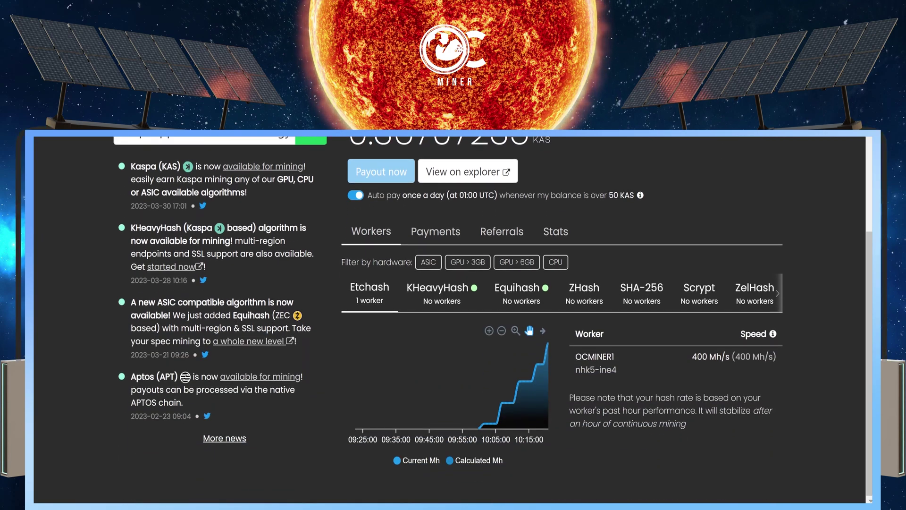
pyautogui.moveTo(589, 357); pyautogui.dragTo(621, 359)
pyautogui.click(580, 368)
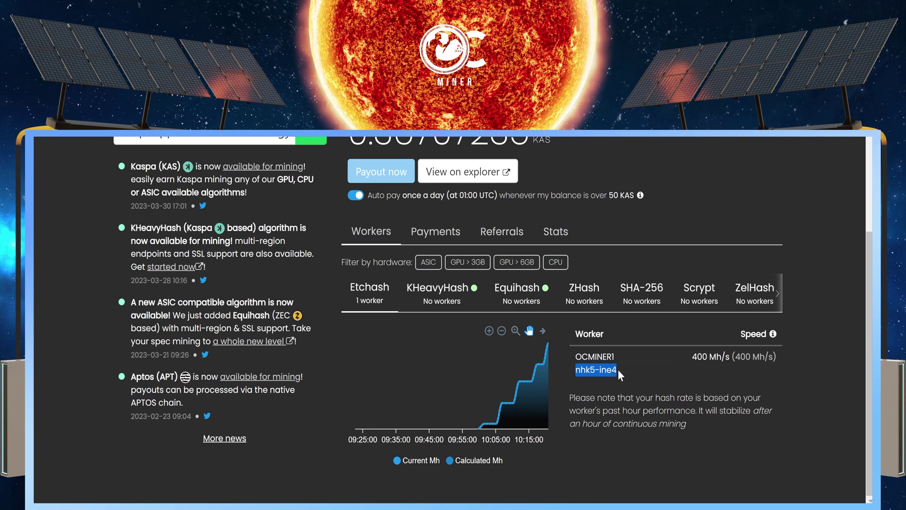
pyautogui.moveTo(777, 370); pyautogui.dragTo(771, 370)
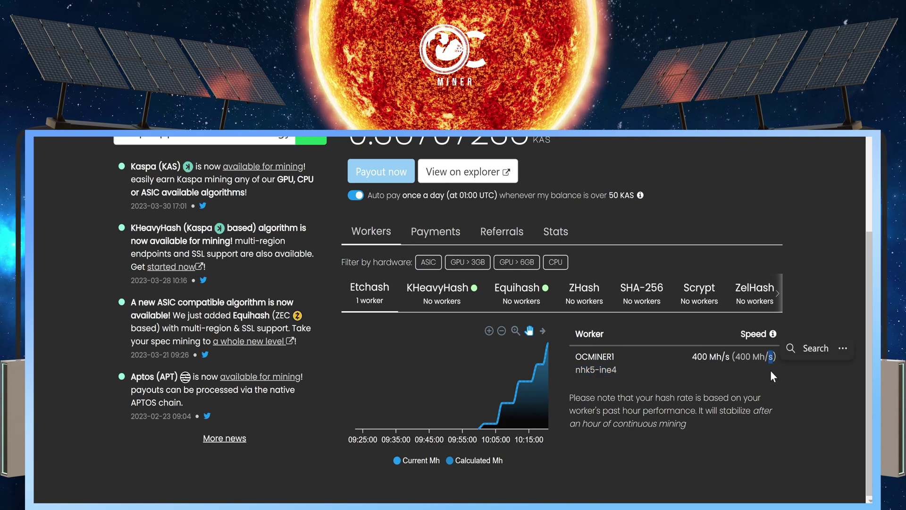